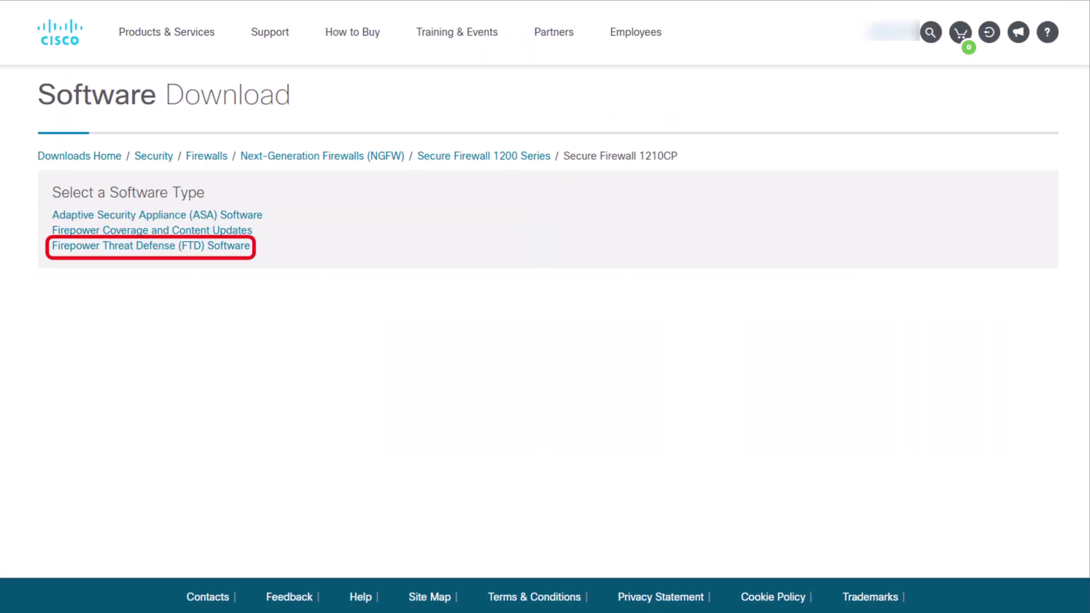
# - Open the Firepower Threat Defense (FTD) Software downloads for the Secure Firewall 1210CP
pyautogui.click(151, 245)
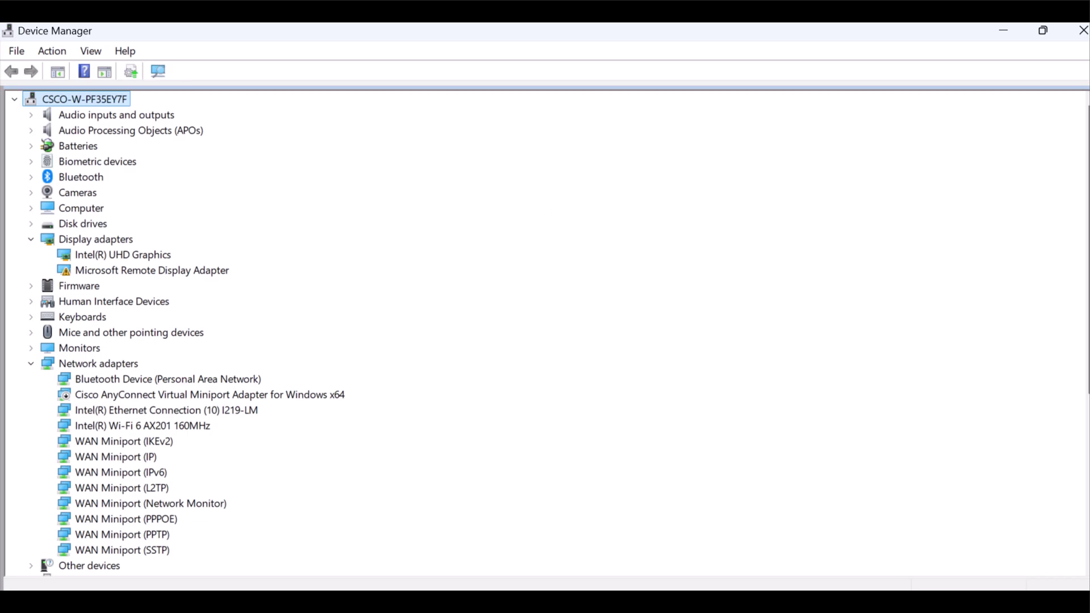
pyautogui.scroll(-2, 545, 333)
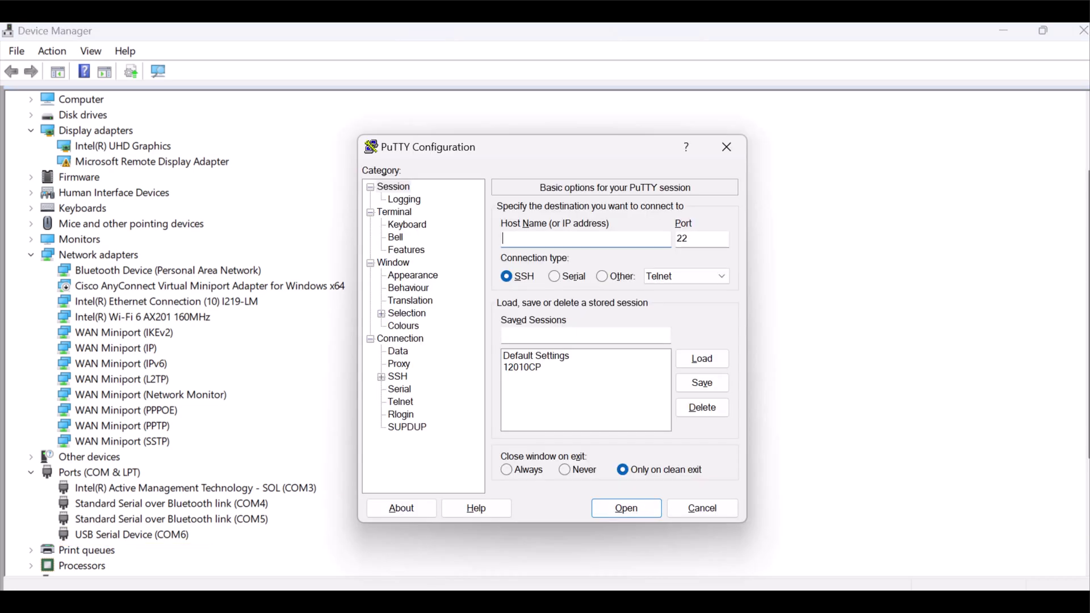
# - Connect PuTTY over serial line COM6 and wake the console to its ciscoasa> prompt
pyautogui.hotkey('alt', 'r')
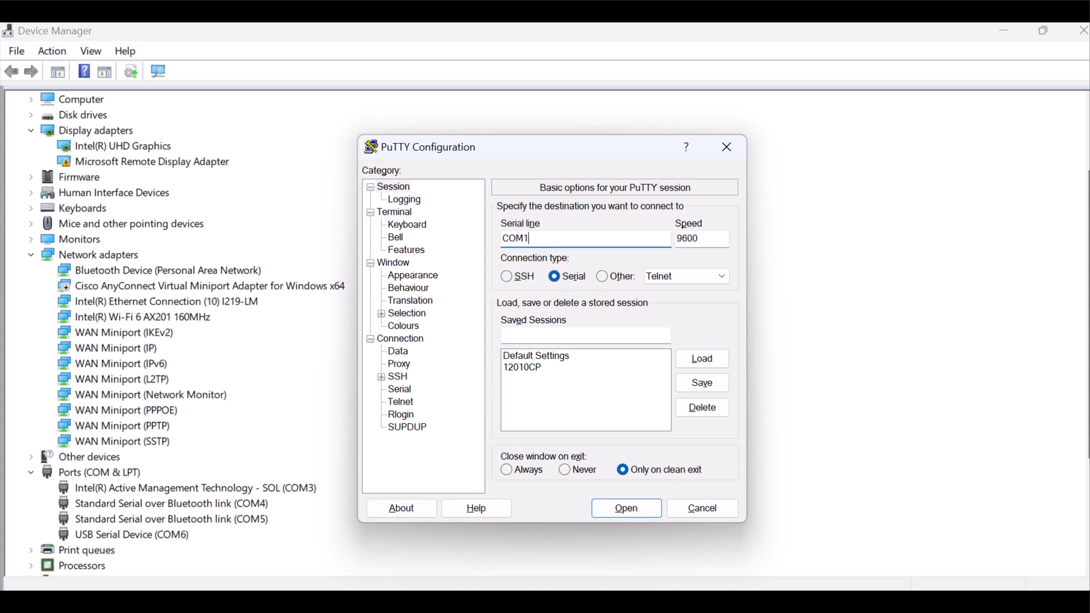
pyautogui.press('BackSpace')
pyautogui.write('6')
pyautogui.press('Return')
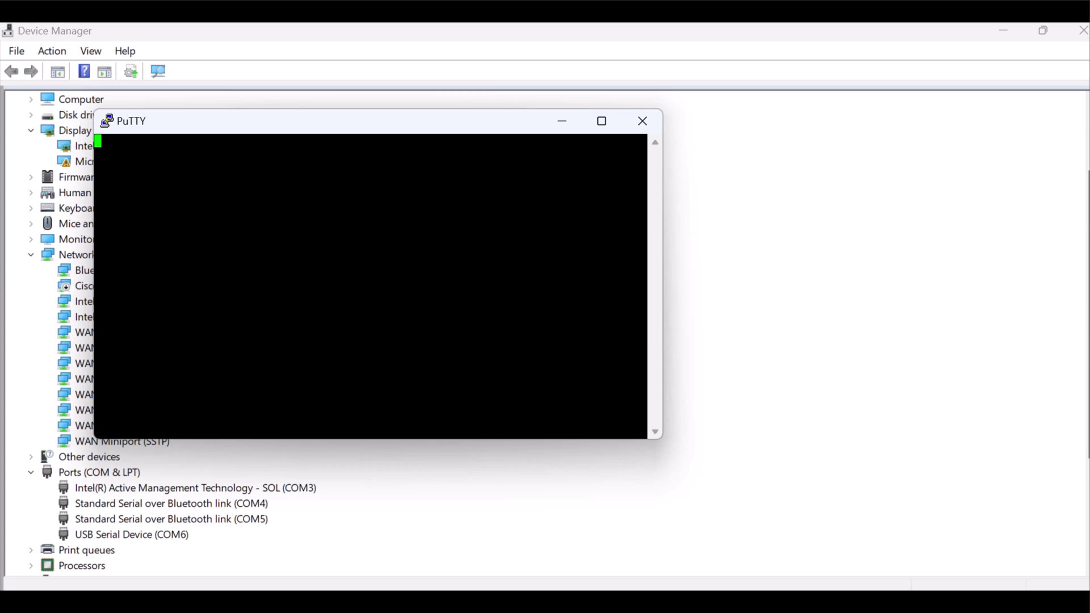
pyautogui.press('Return')
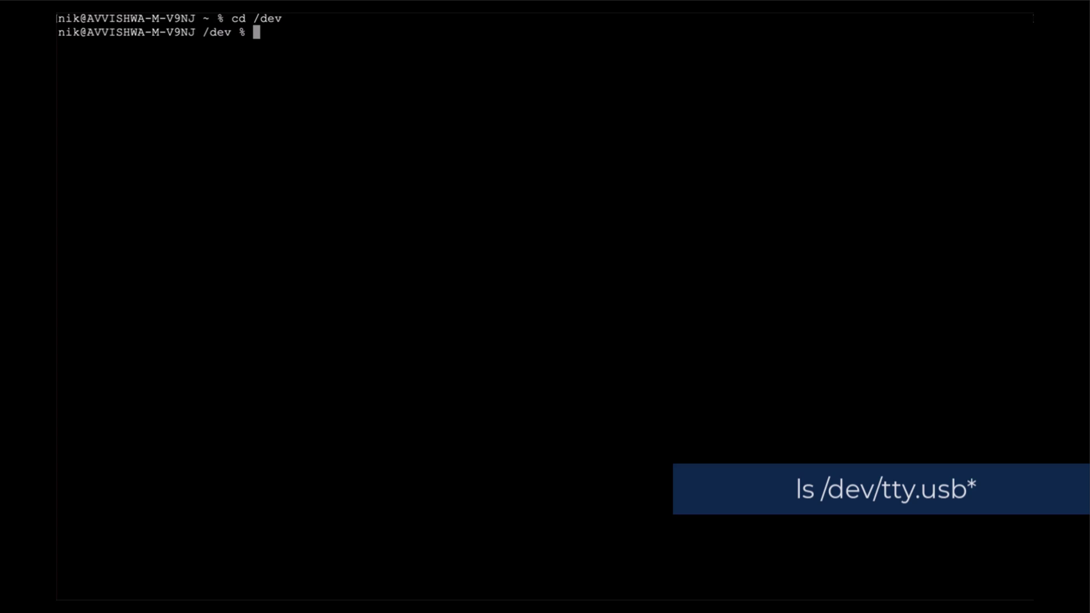
pyautogui.write('ls ')
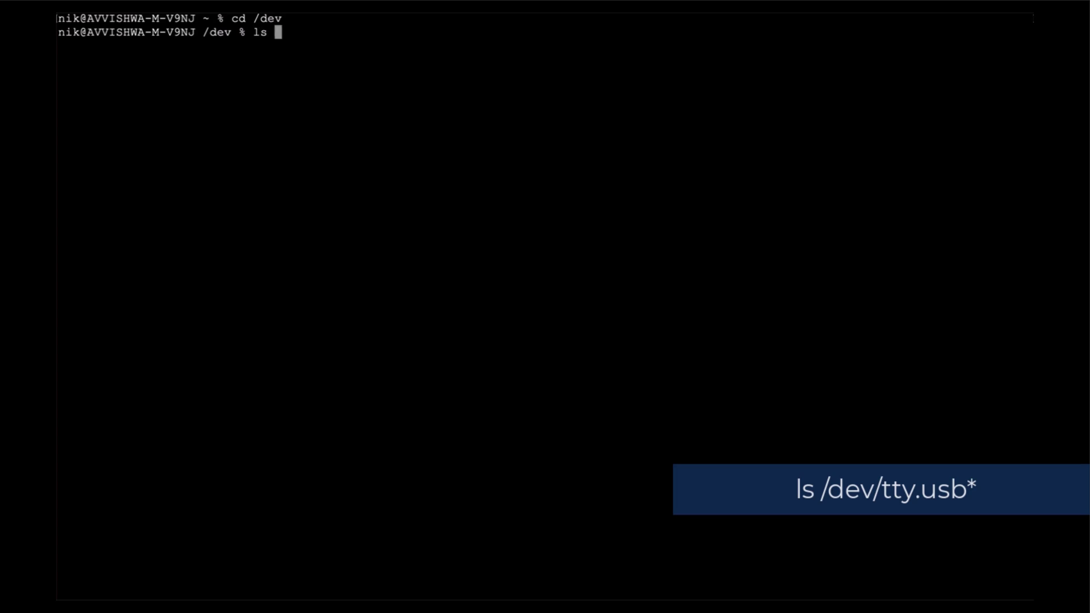
pyautogui.write('/dev/')
pyautogui.write('tty.')
pyautogui.write('usb')
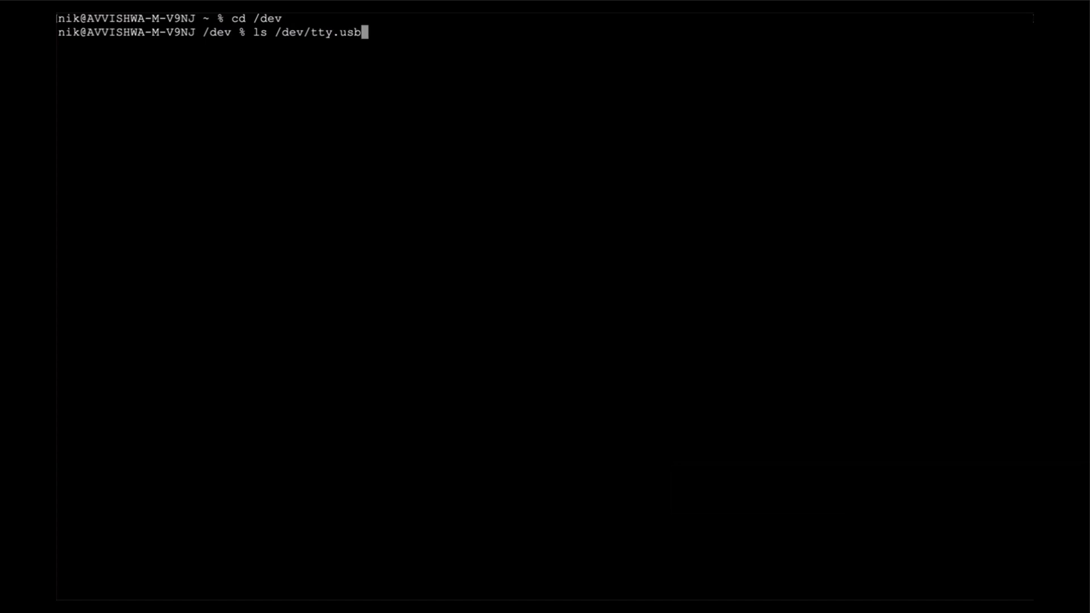
pyautogui.write('*')
# - List the USB serial devices with ls /dev/tty.usb*, revealing tty.usbserial-2110
pyautogui.press('Return')
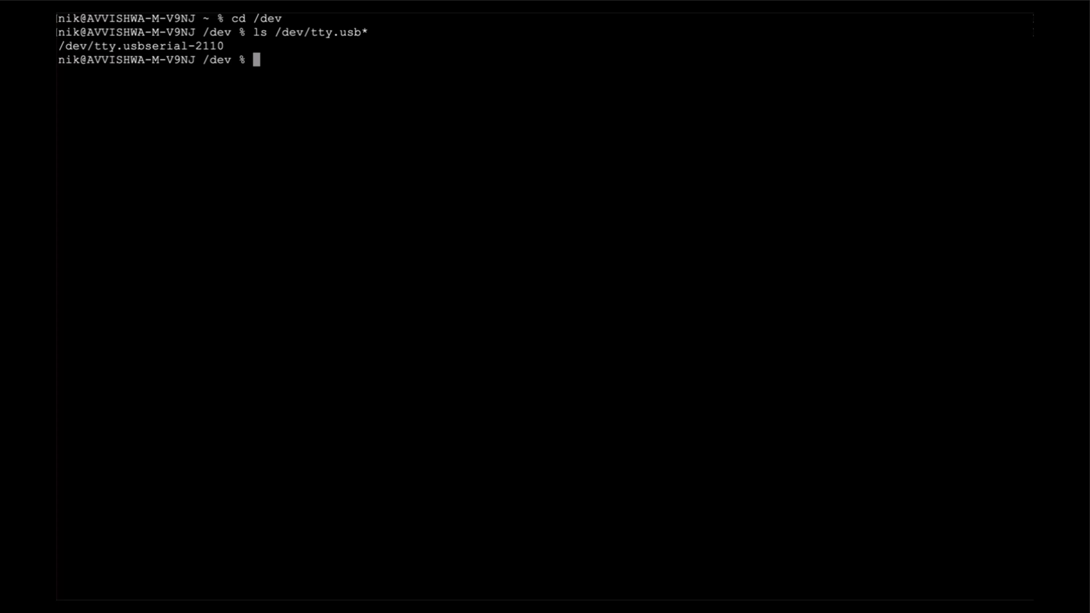
pyautogui.write('scree')
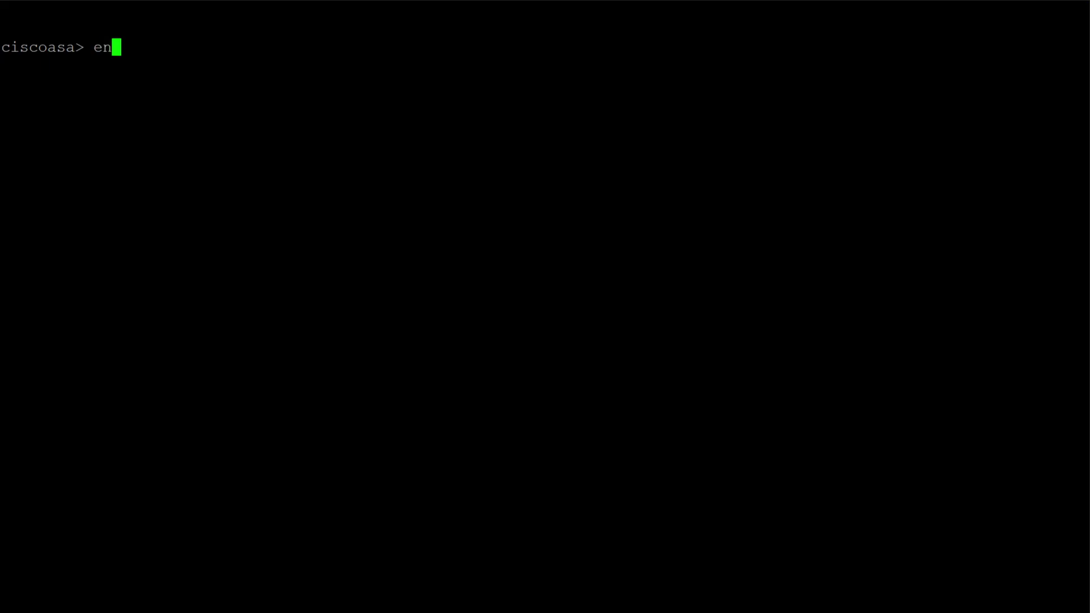
# - Enter privileged mode and copy Cisco_Secure_FW_TD_1200-7.6.0-113.sh.REL.tar from disk1 to disk0 with default filenames
pyautogui.press('Return')
pyautogui.write('**********')
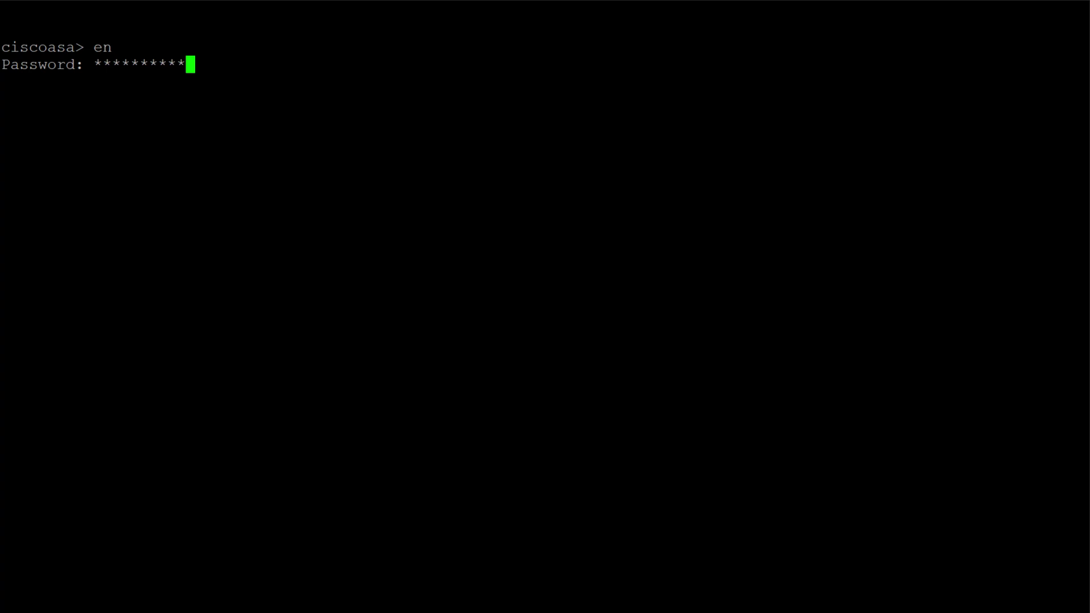
pyautogui.press('Return')
pyautogui.write('co')
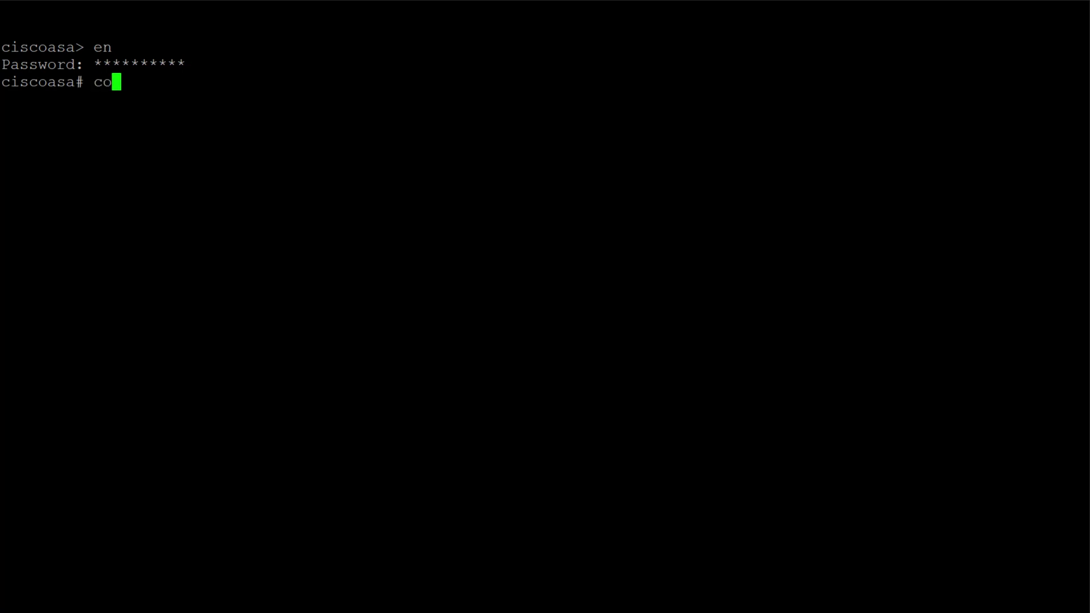
pyautogui.write('py')
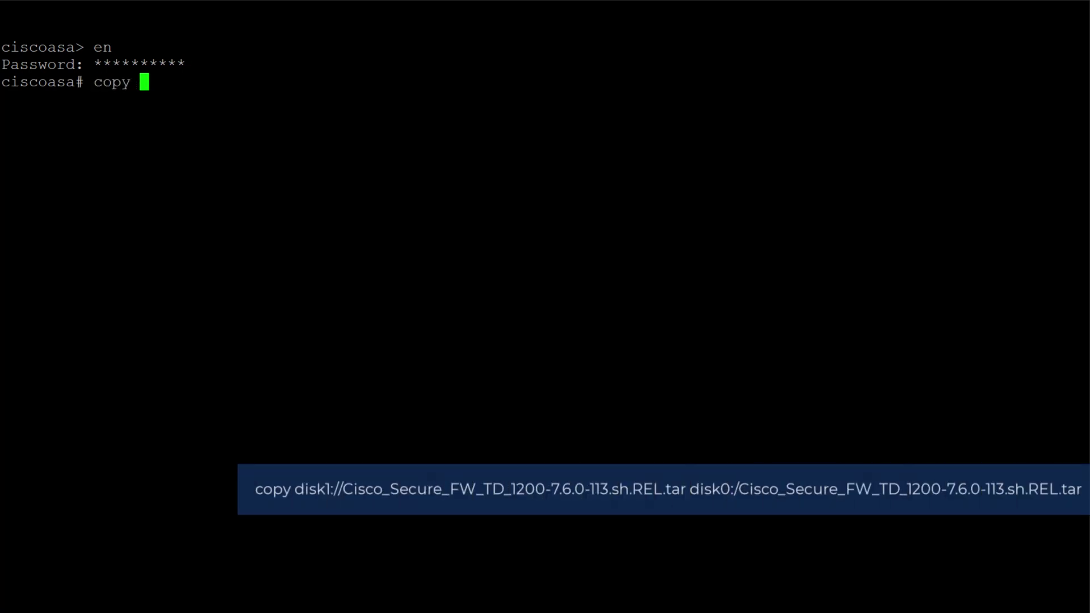
pyautogui.write(' disk1')
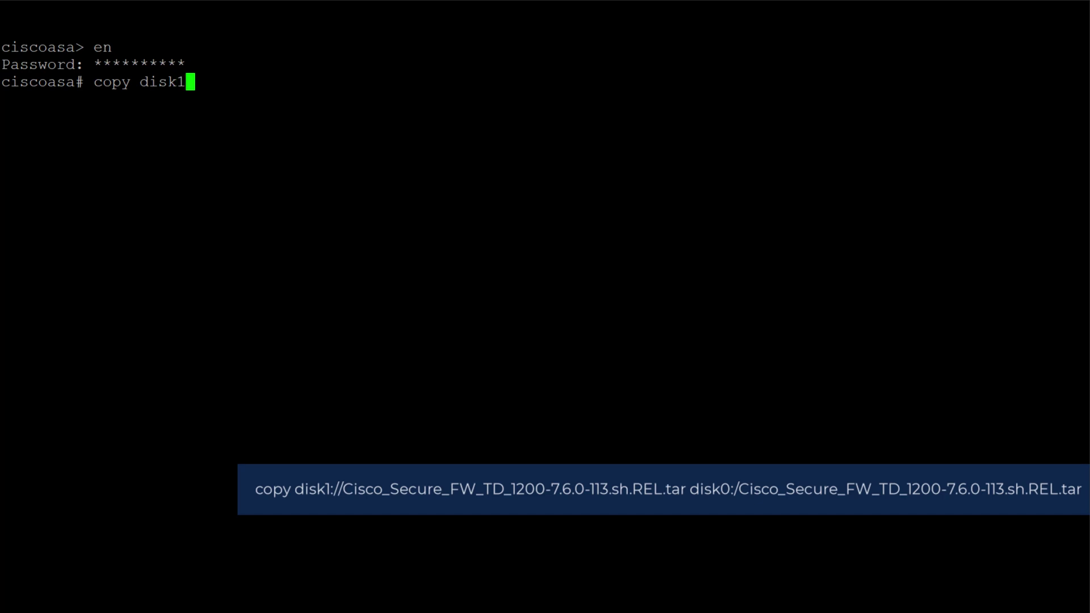
pyautogui.write('://')
pyautogui.write('Cisco_Secure_FW_TD_1200-7.6.0-113.sh.REL.tar di')
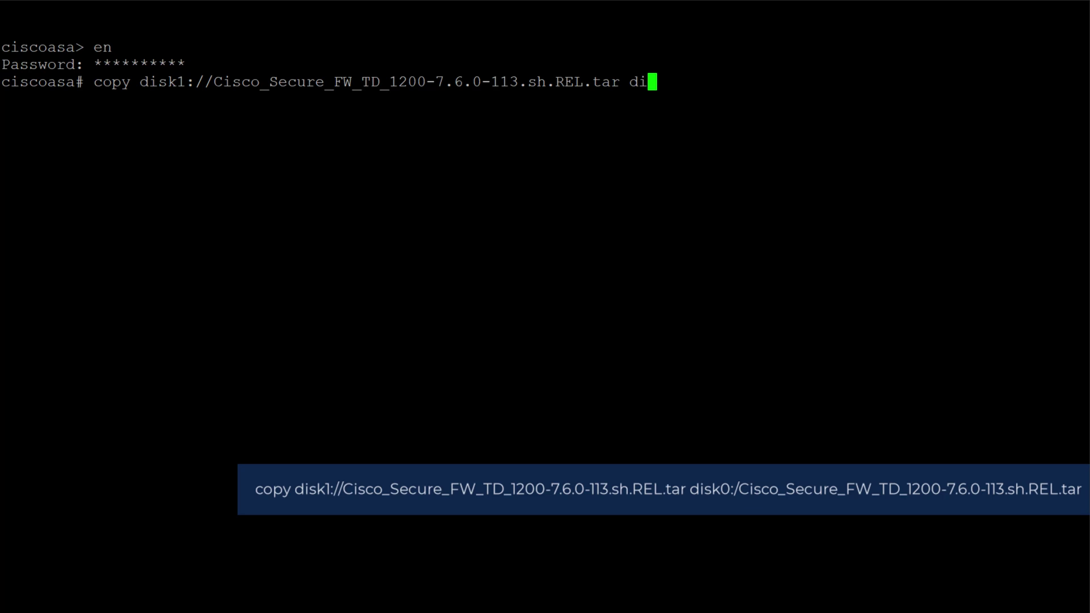
pyautogui.write('sk0')
pyautogui.write(':/Cisco_Secure_FW_TD_1200-7.6.0-113.sh.REL.tar')
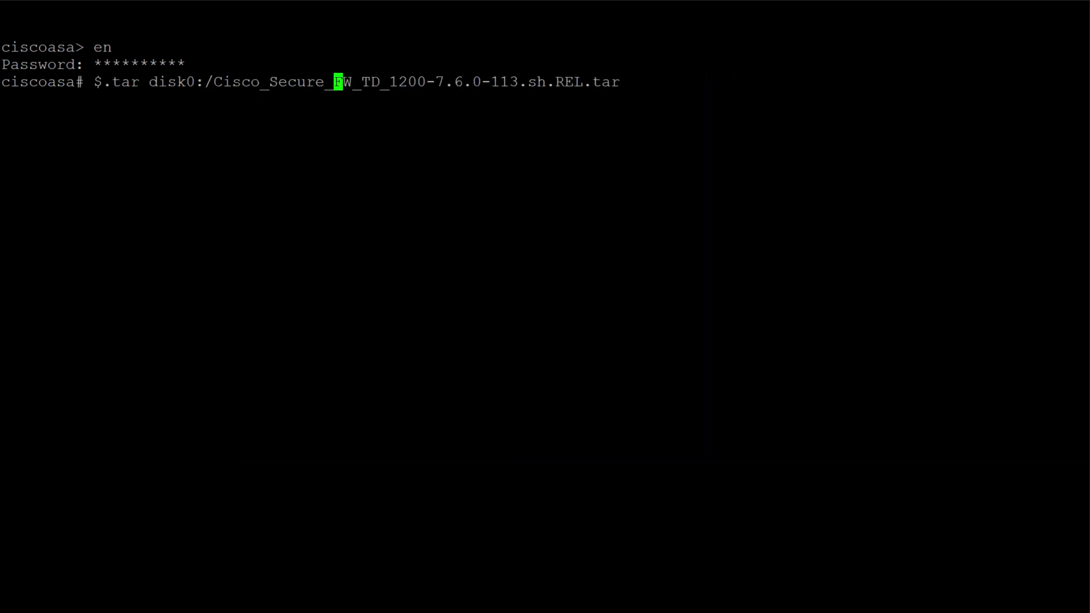
pyautogui.press('Return')
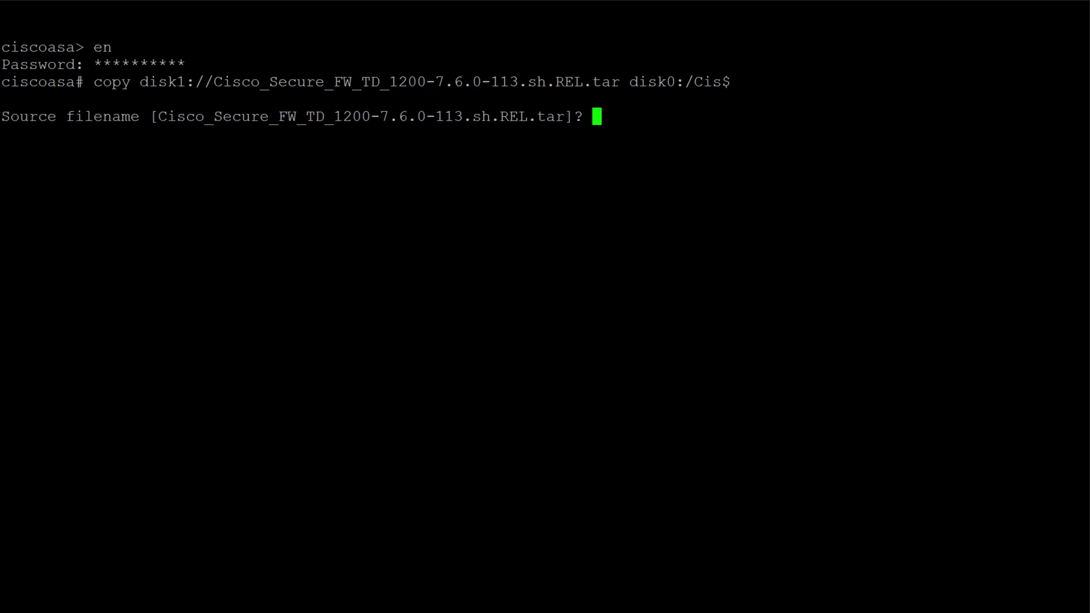
pyautogui.press('Return')
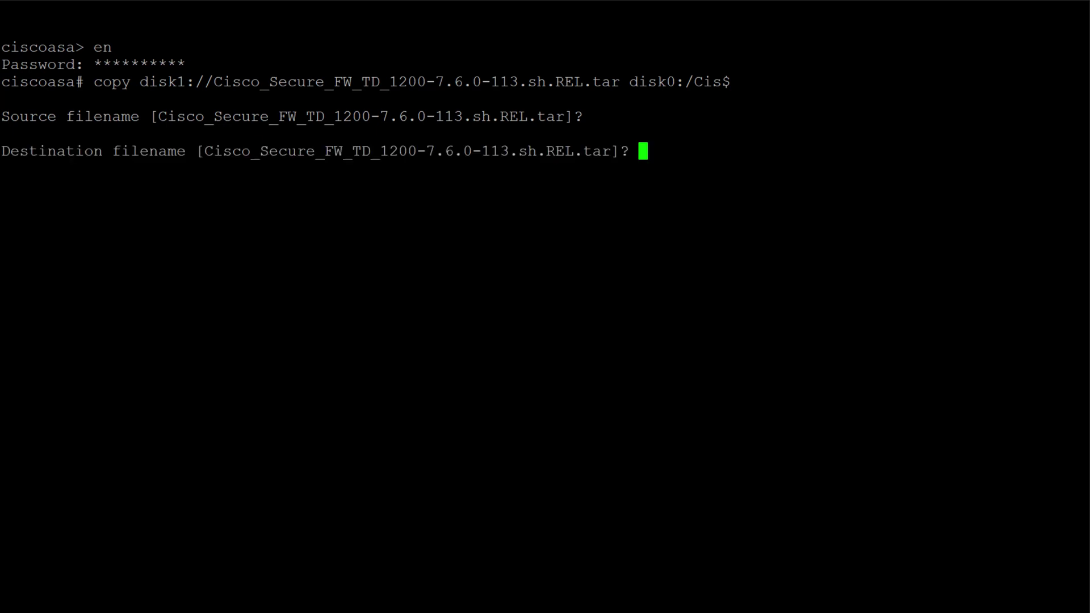
pyautogui.press('Return')
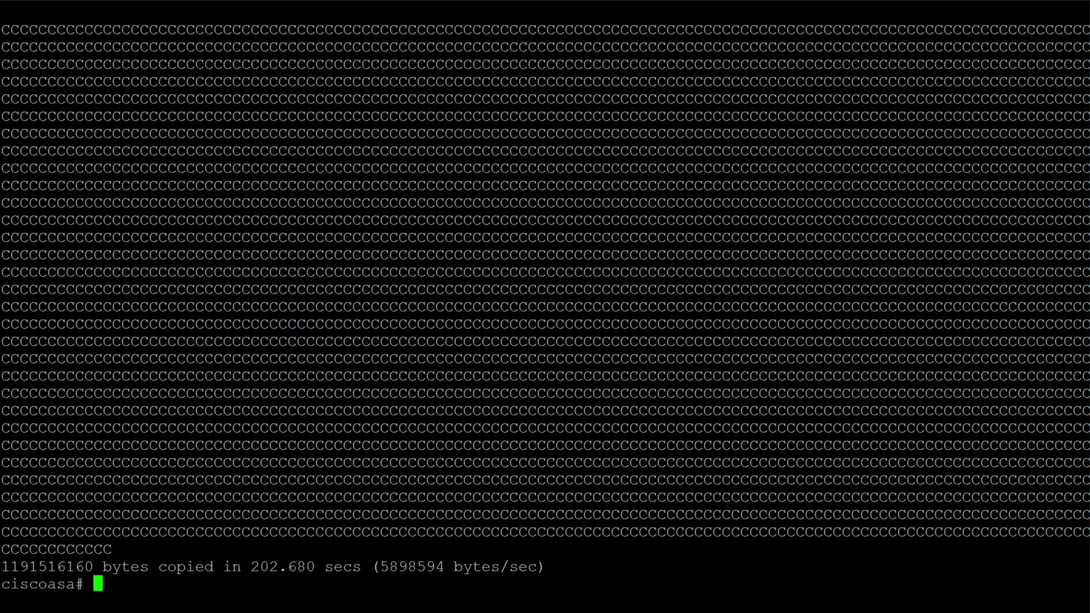
pyautogui.write('con')
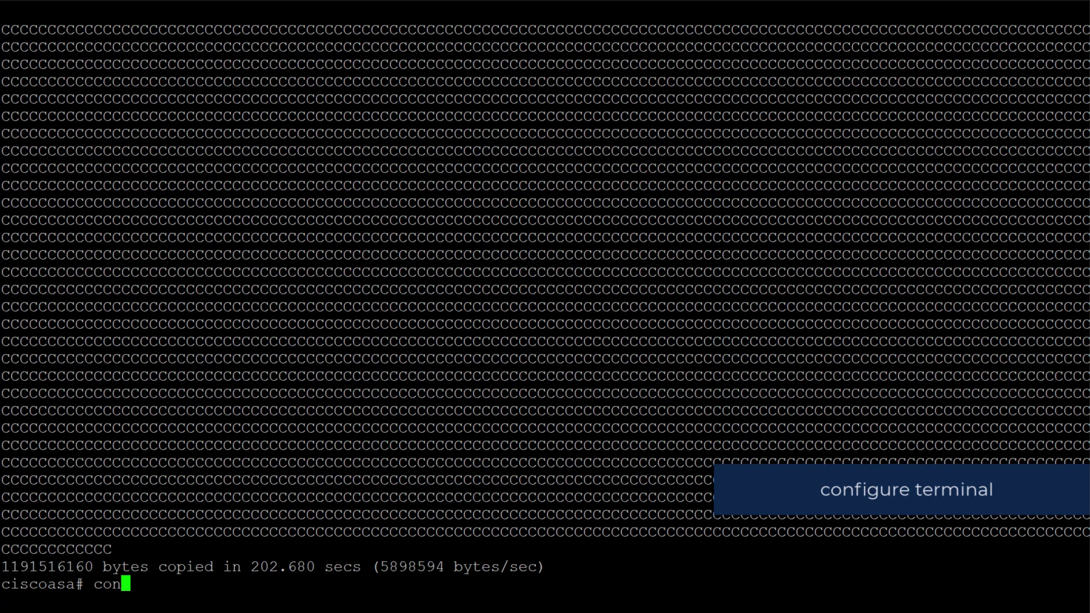
pyautogui.write('figure')
pyautogui.write(' termina')
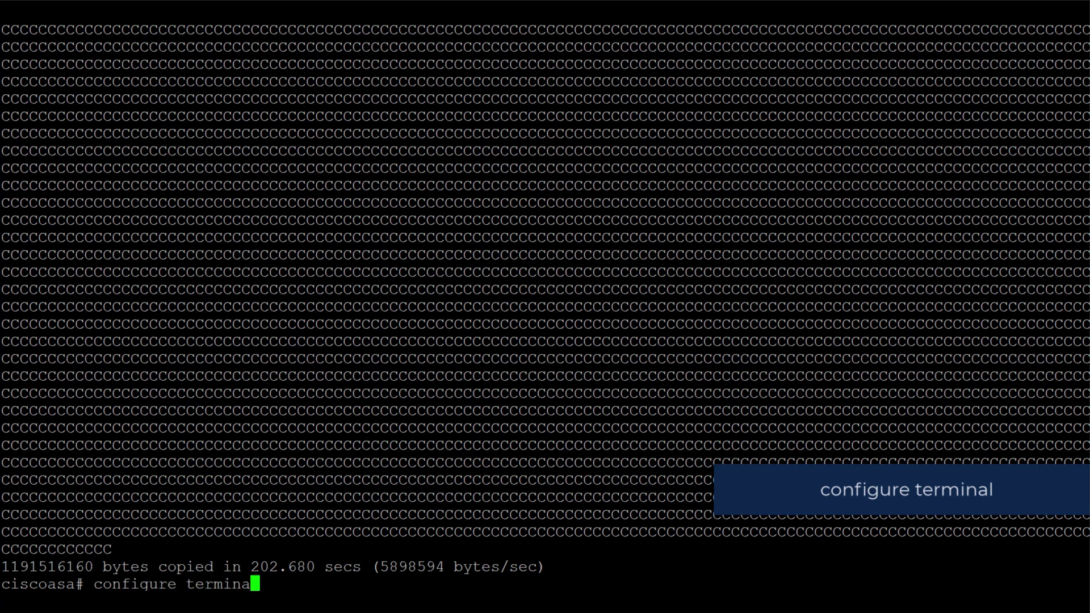
pyautogui.write('l')
# - Enter configure terminal and run show running-config boot system, which shows no entry
pyautogui.press('Return')
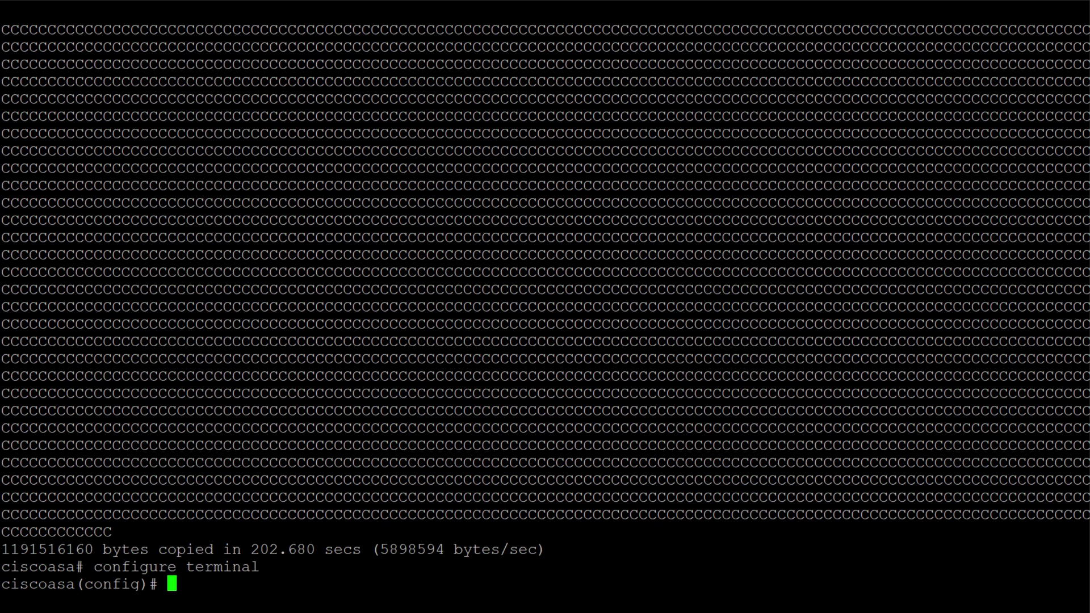
pyautogui.write('show runnin')
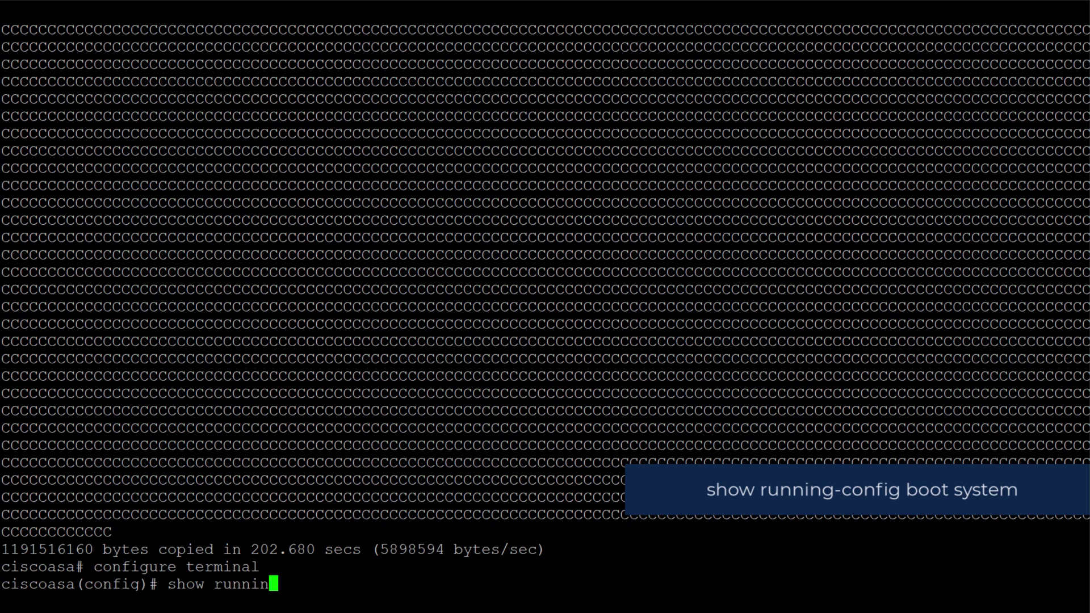
pyautogui.write('g-config boot')
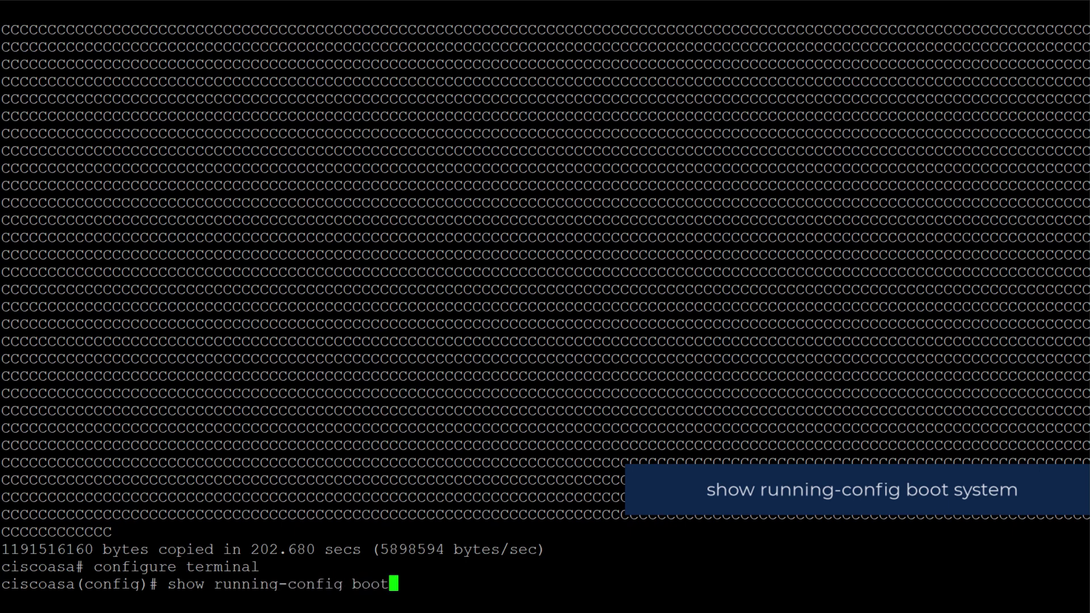
pyautogui.write(' system')
pyautogui.press('Return')
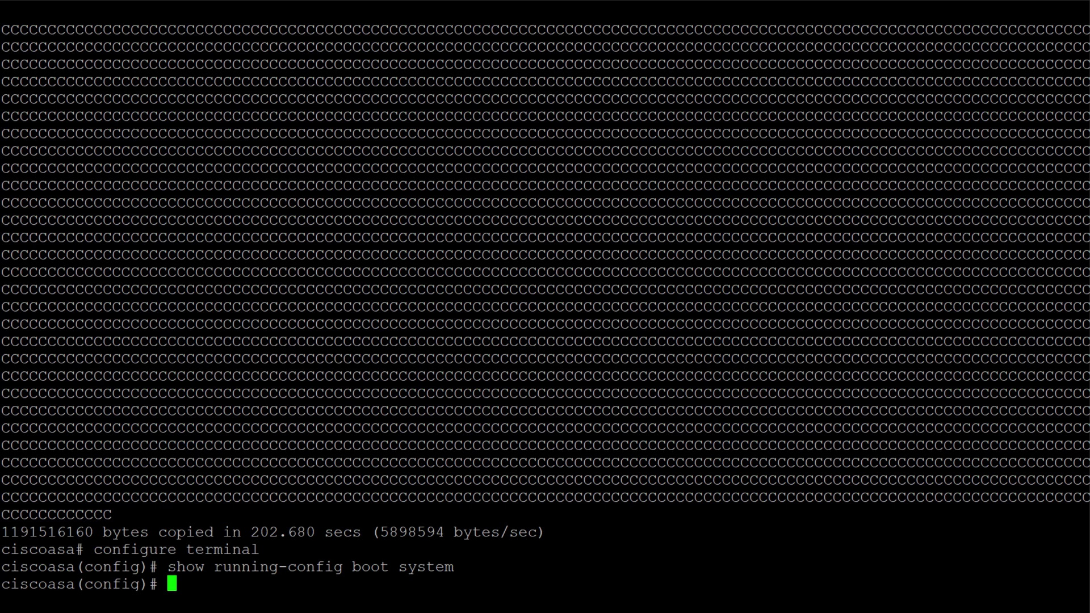
pyautogui.write('boot s')
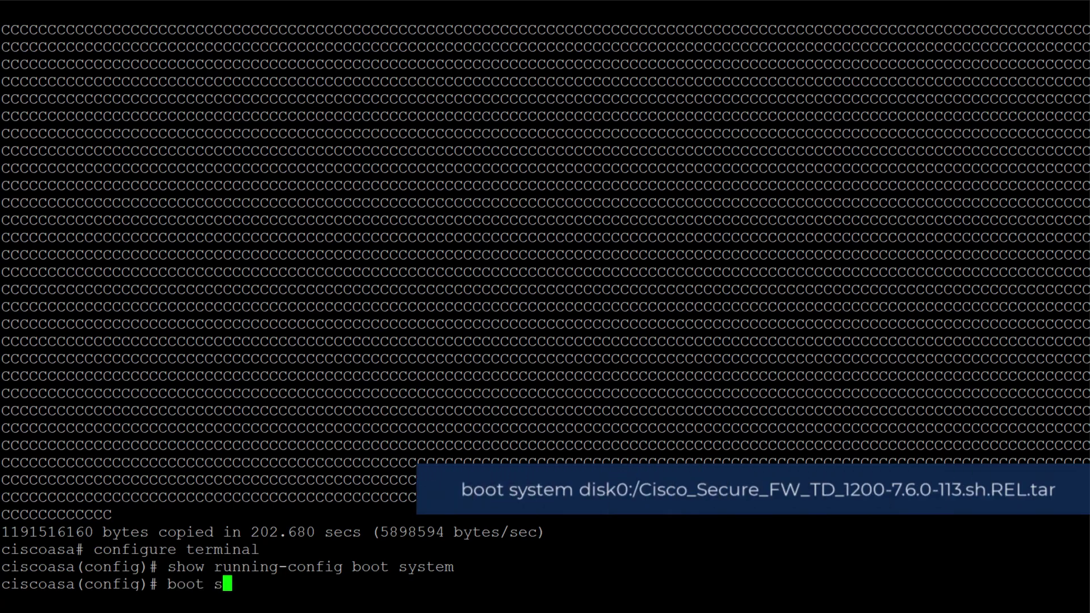
pyautogui.write('ystem ')
pyautogui.write('disk')
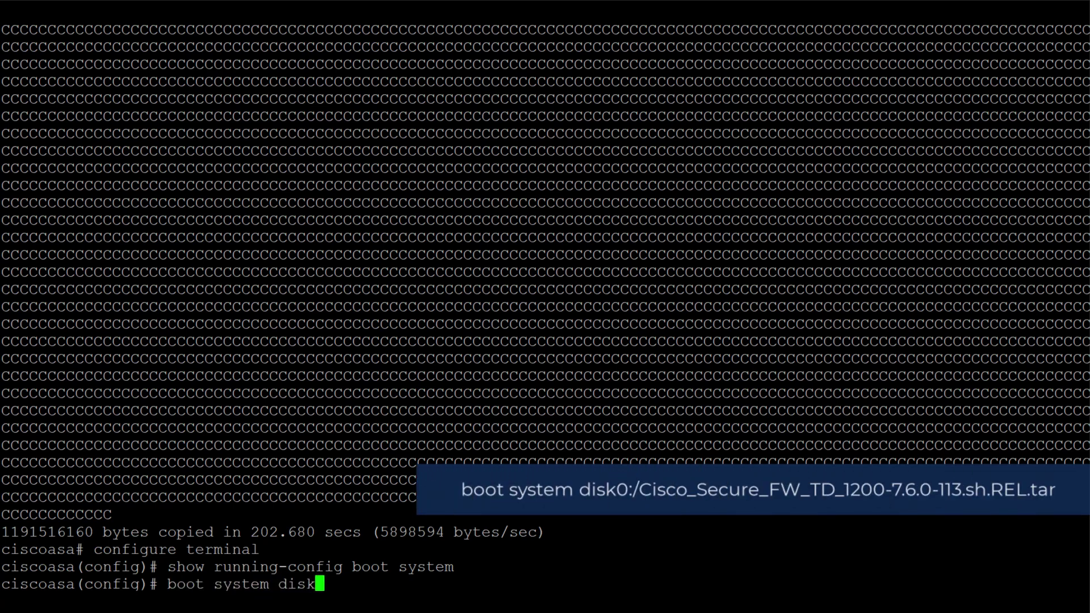
pyautogui.write('0')
pyautogui.write(':')
pyautogui.write('/Cisco_Secure_FW_TD_1200-7.6.0-113.sh.REL.tar')
# - Set boot system to disk0:/Cisco_Secure_FW_TD_1200-7.6.0-113.sh.REL.tar and confirm the re-image
pyautogui.press('Return')
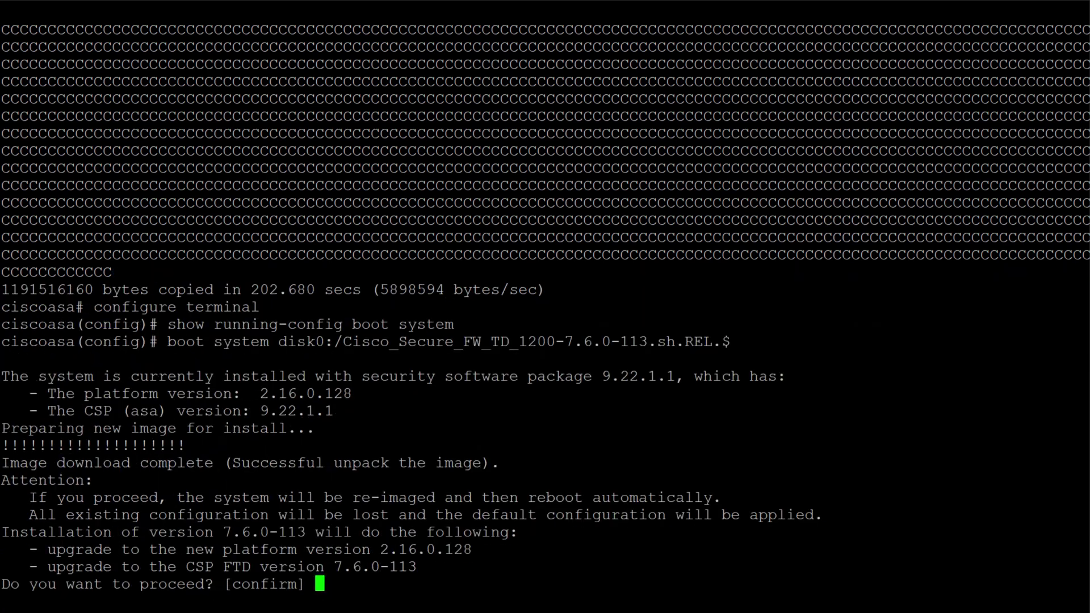
pyautogui.press('Return')
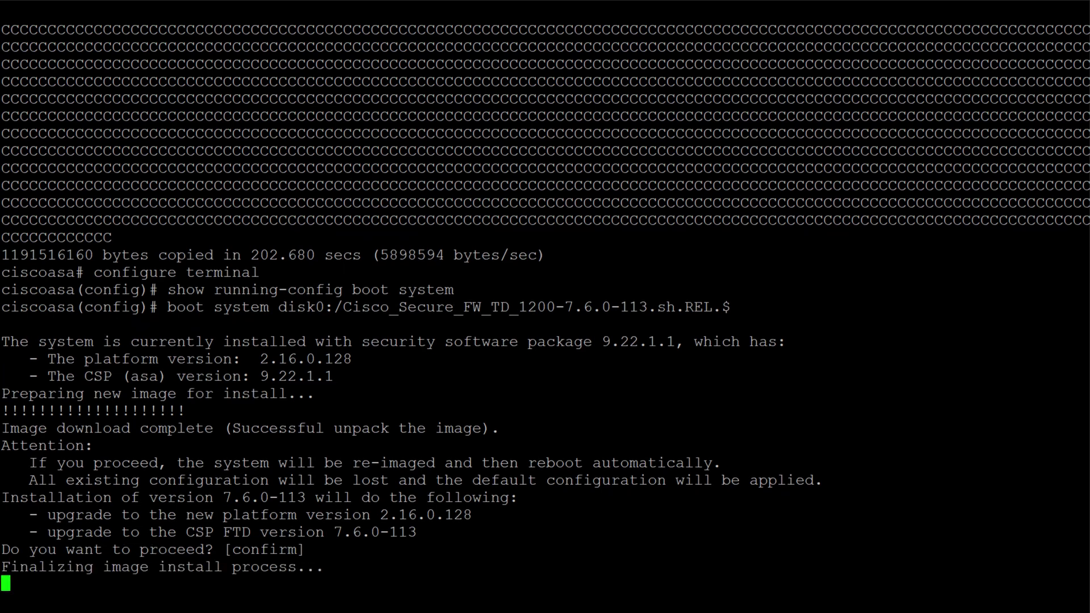